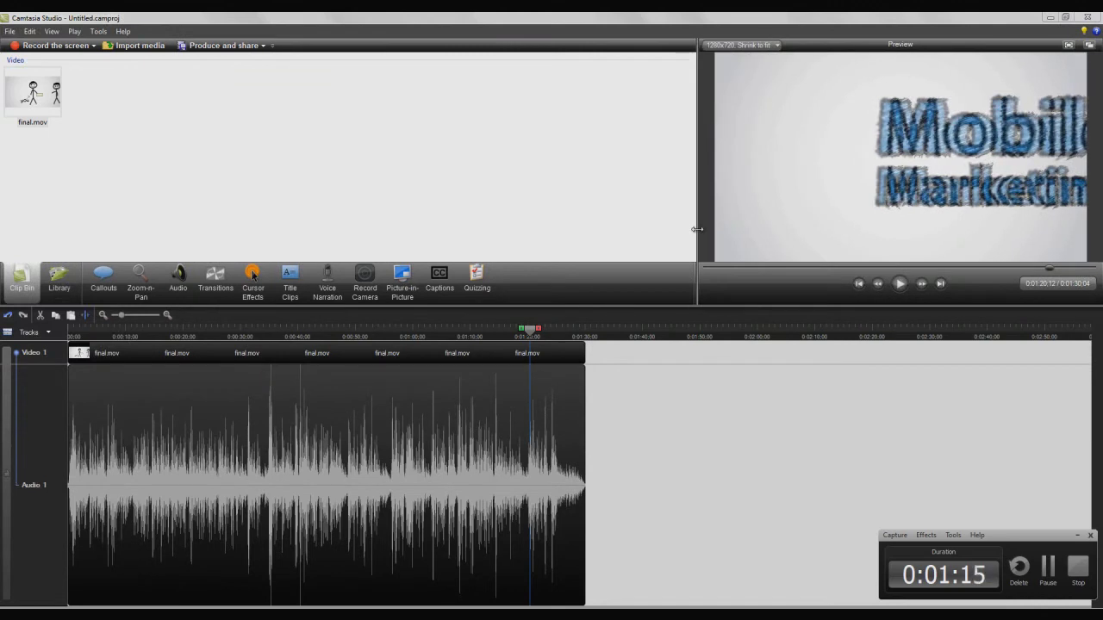
Step: Scrub the preview and timeline back to the phone's call-screen frame at about 0:00:48
left_click_drag(863, 264, 972, 272)
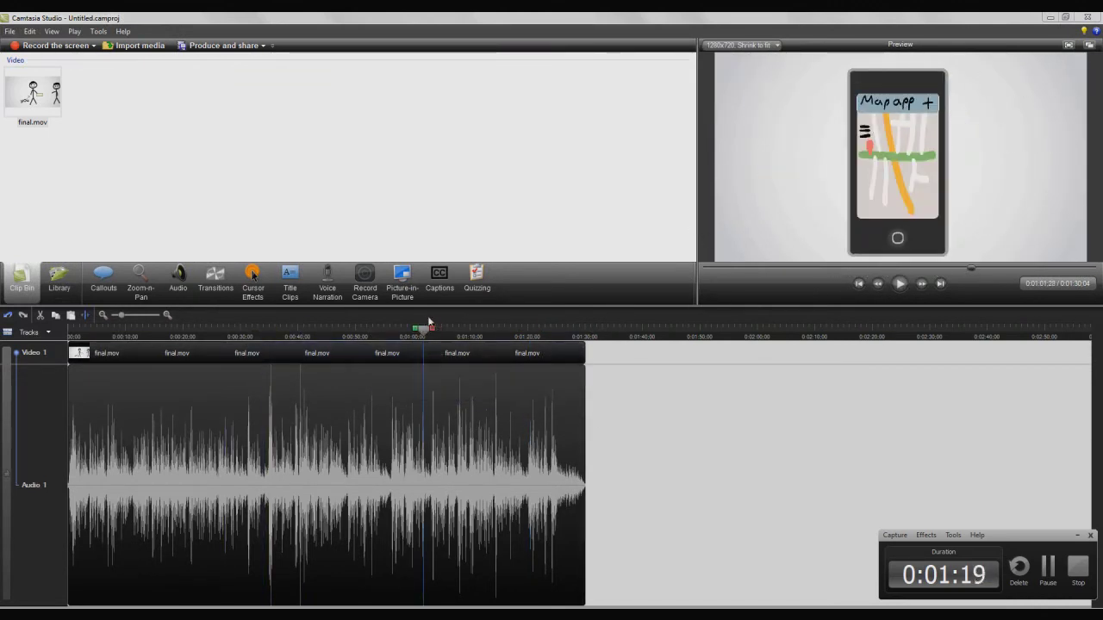
left_click_drag(428, 330, 347, 330)
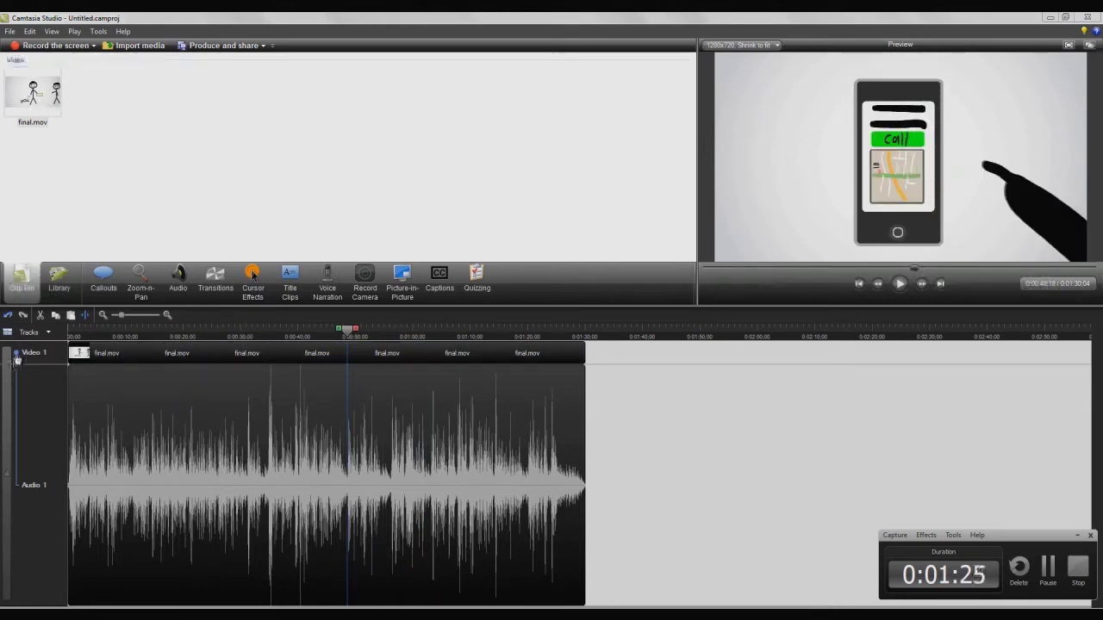
left_click_drag(104, 448, 446, 368)
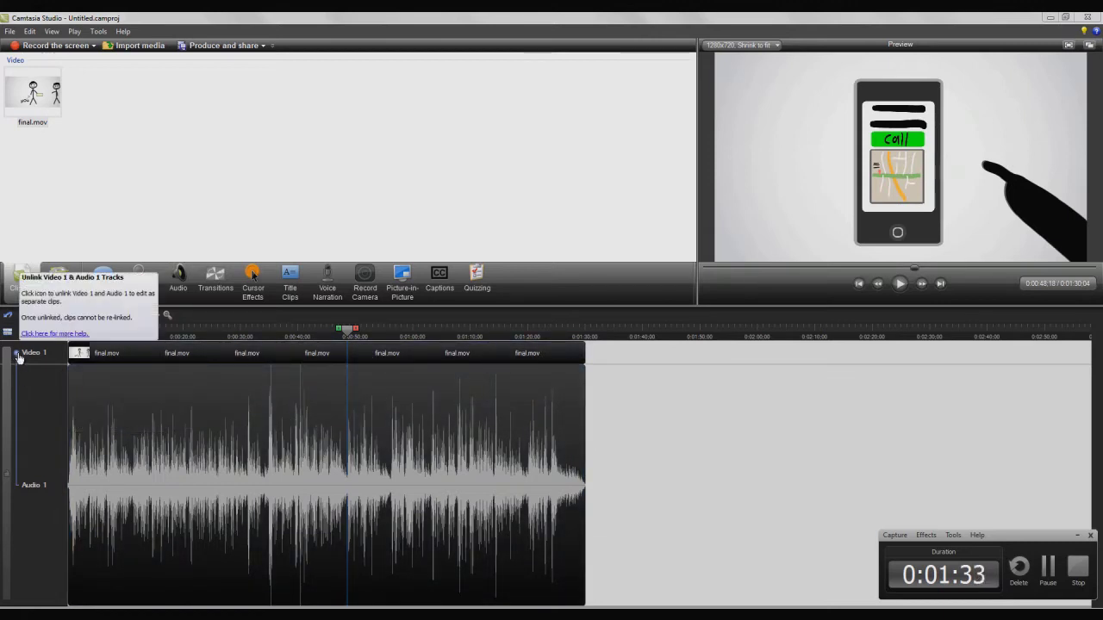
Step: Unlink Audio 1 from Video 1, then move the playhead to the Mobile Marketing ending near 1:18
left_click(17, 355)
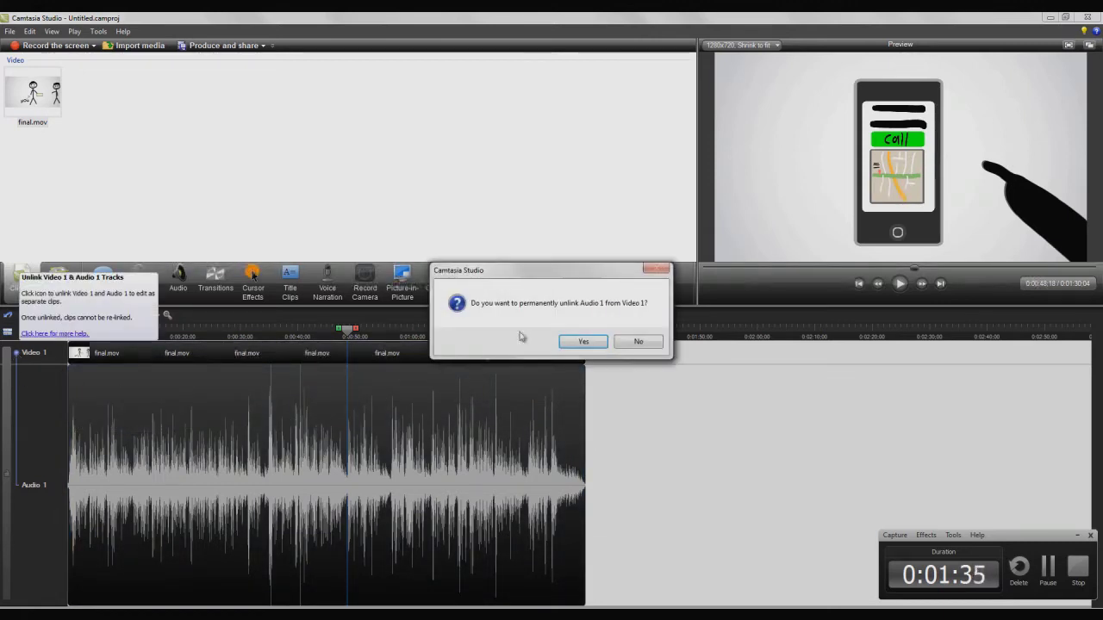
left_click(592, 343)
left_click(518, 332)
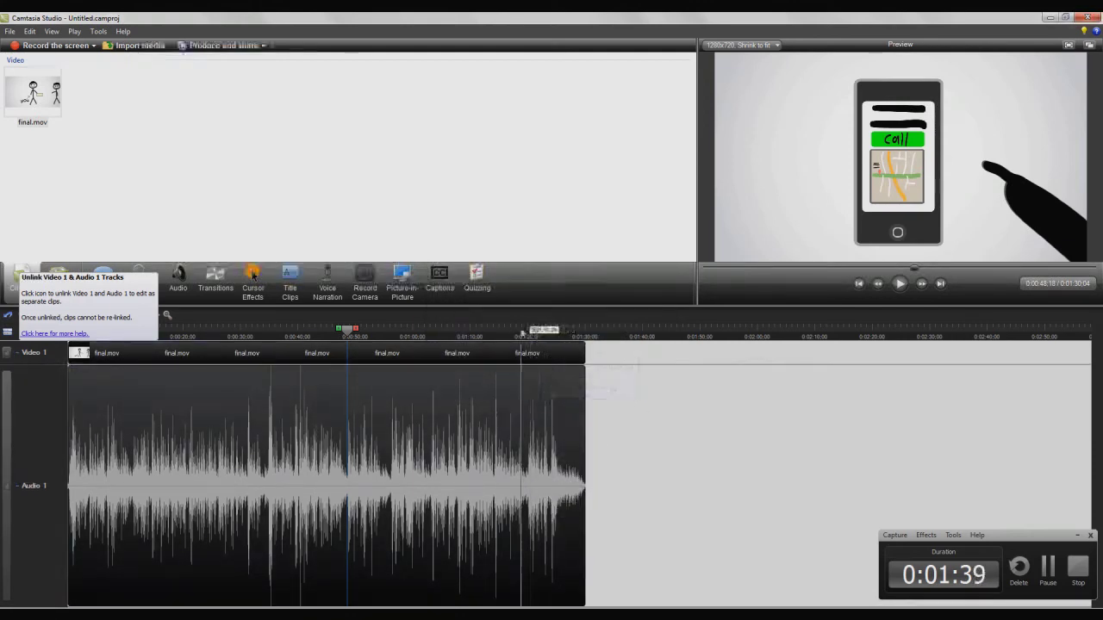
left_click_drag(517, 332, 565, 335)
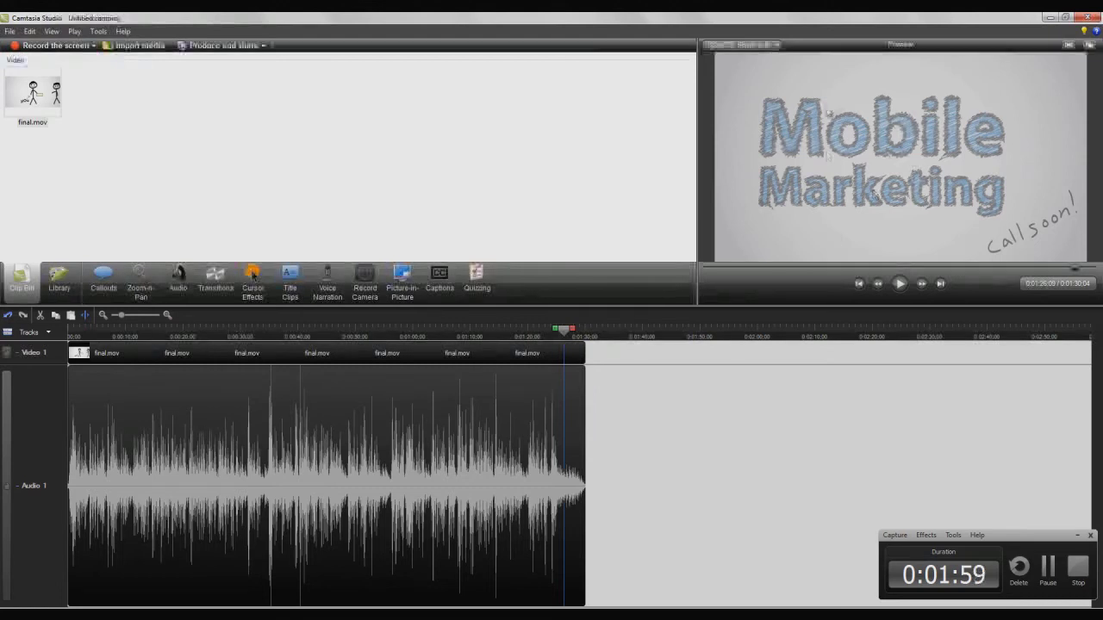
left_click(743, 44)
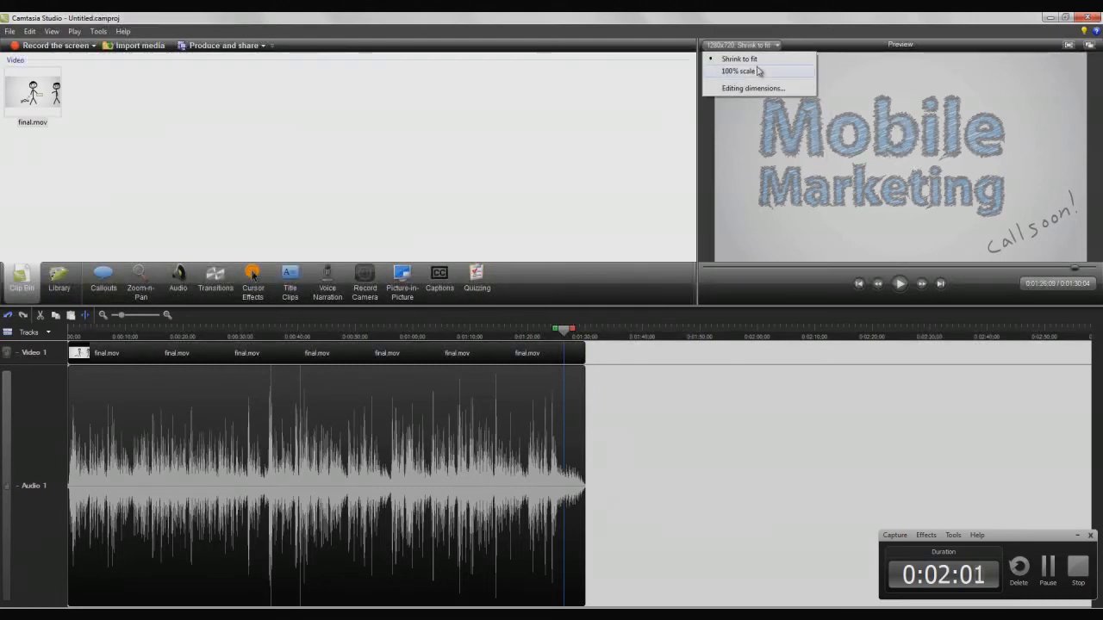
left_click(759, 72)
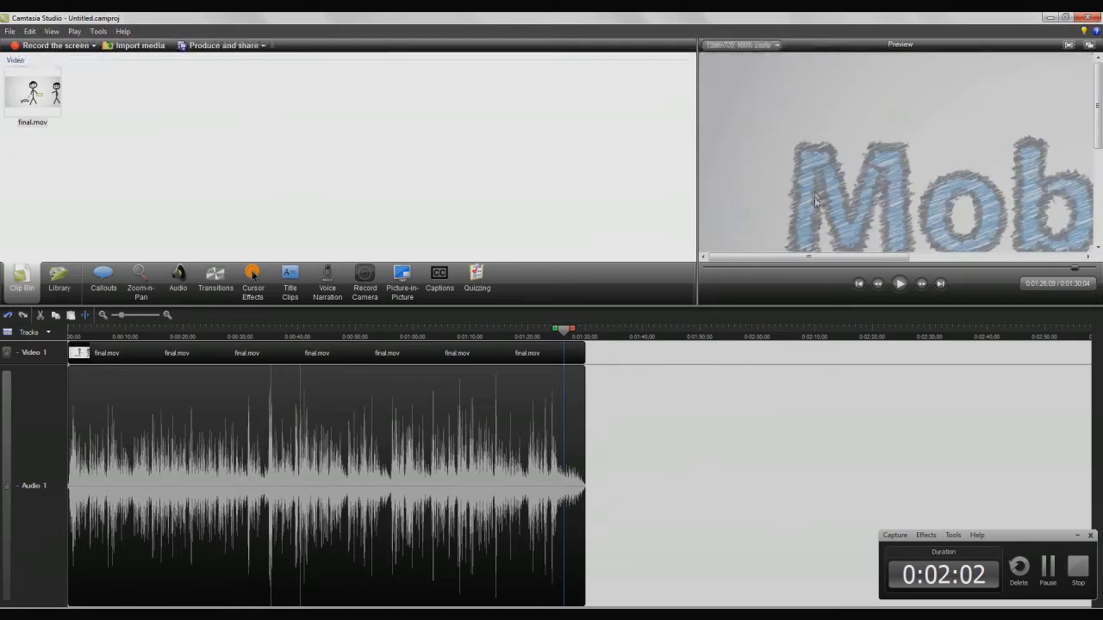
mouse_move(820, 259)
left_mouse_down()
mouse_move(930, 268)
mouse_move(819, 267)
left_mouse_up()
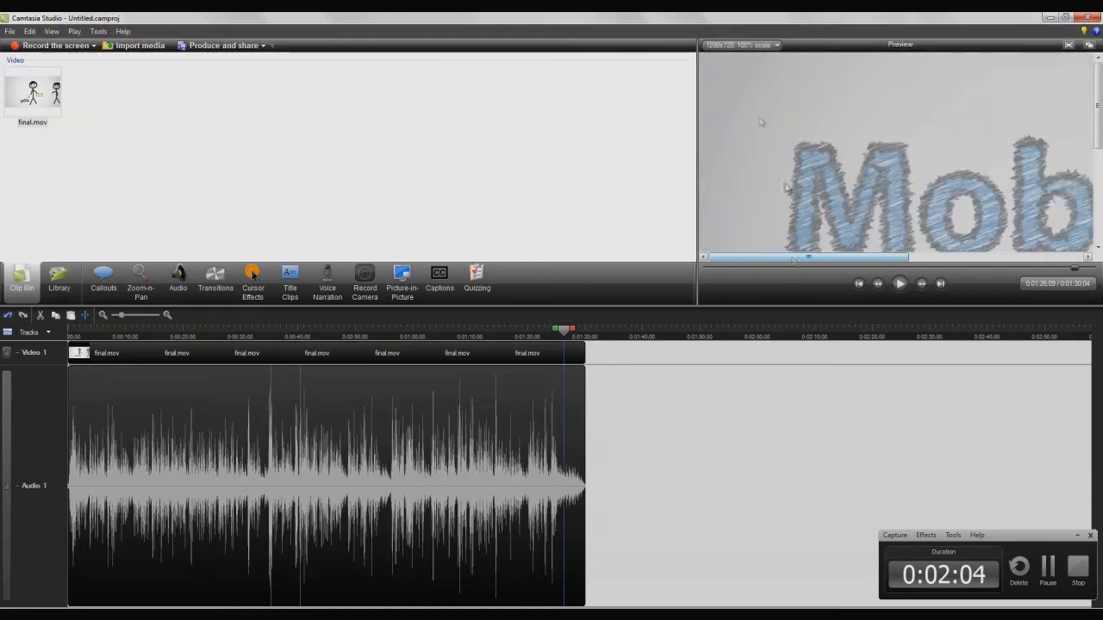
left_click(746, 45)
left_click(760, 58)
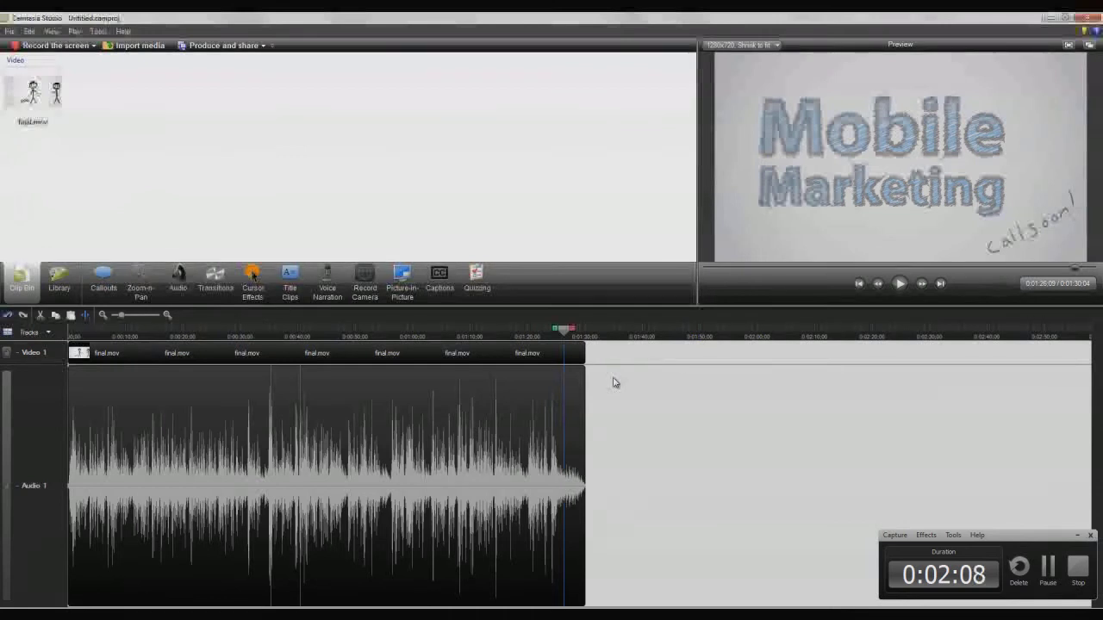
left_click_drag(566, 331, 564, 334)
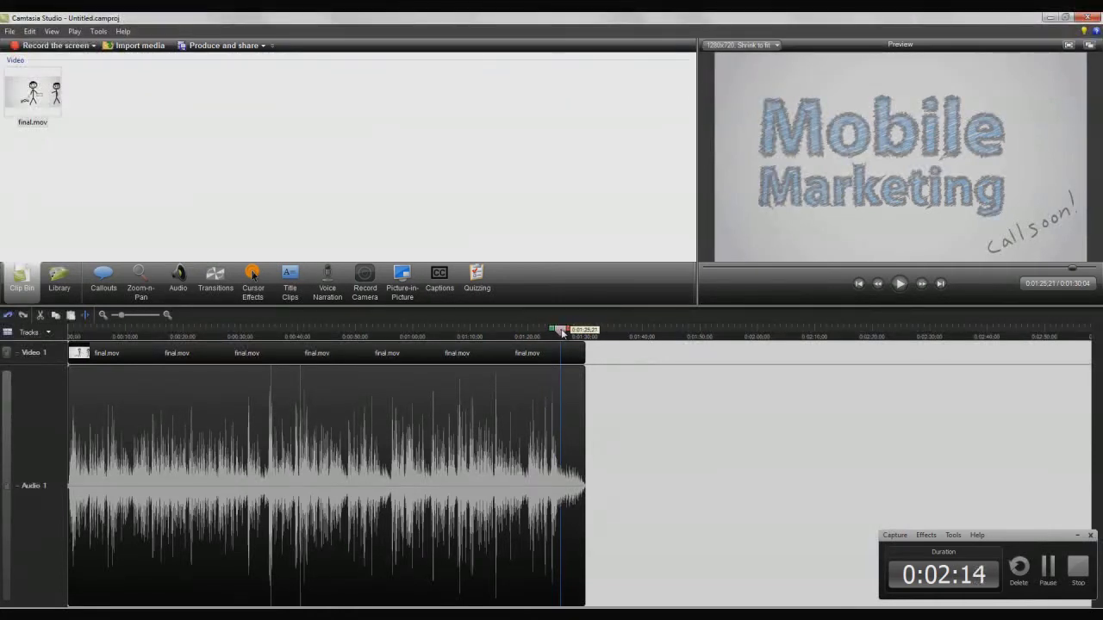
Step: Delete the Video 1 piece after 0:01:26, check the trimmed ending, and switch to Photoshop
left_click(566, 335)
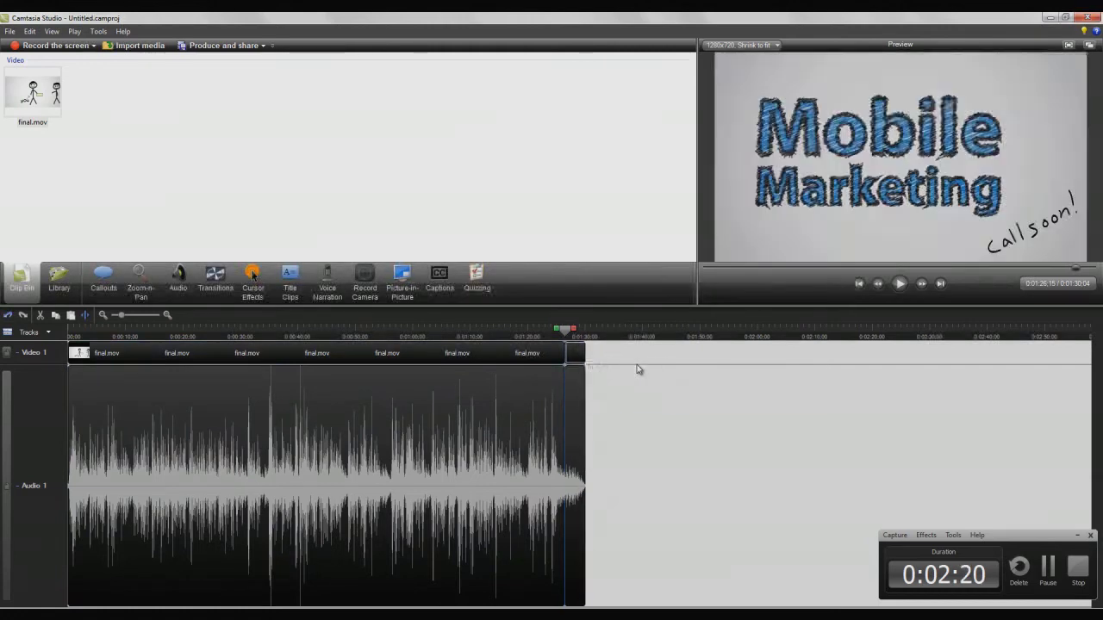
key("Delete")
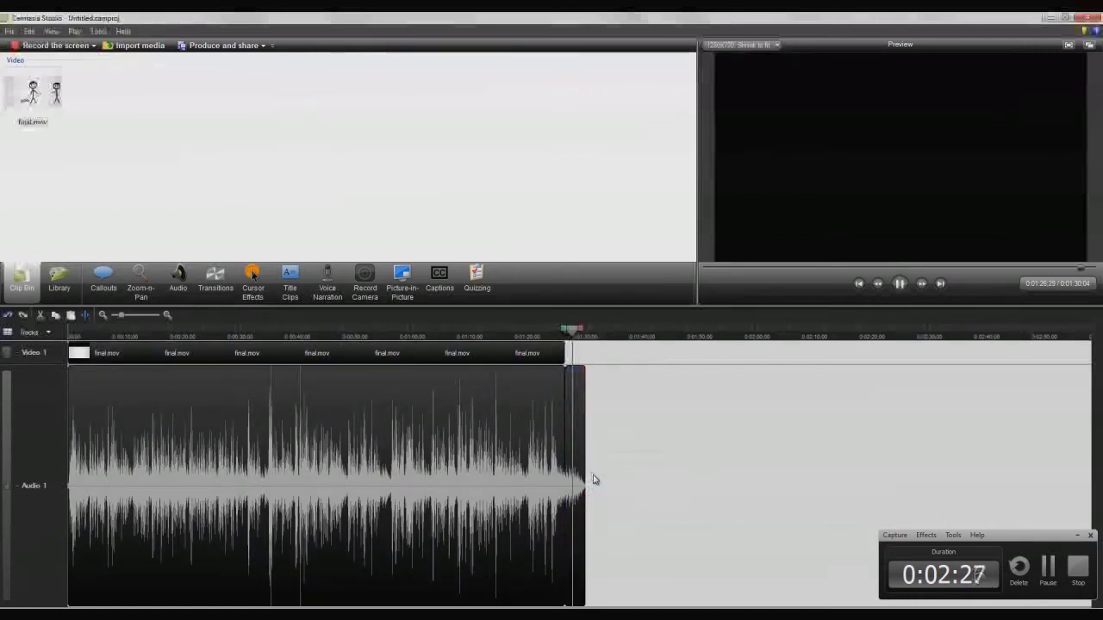
key("space")
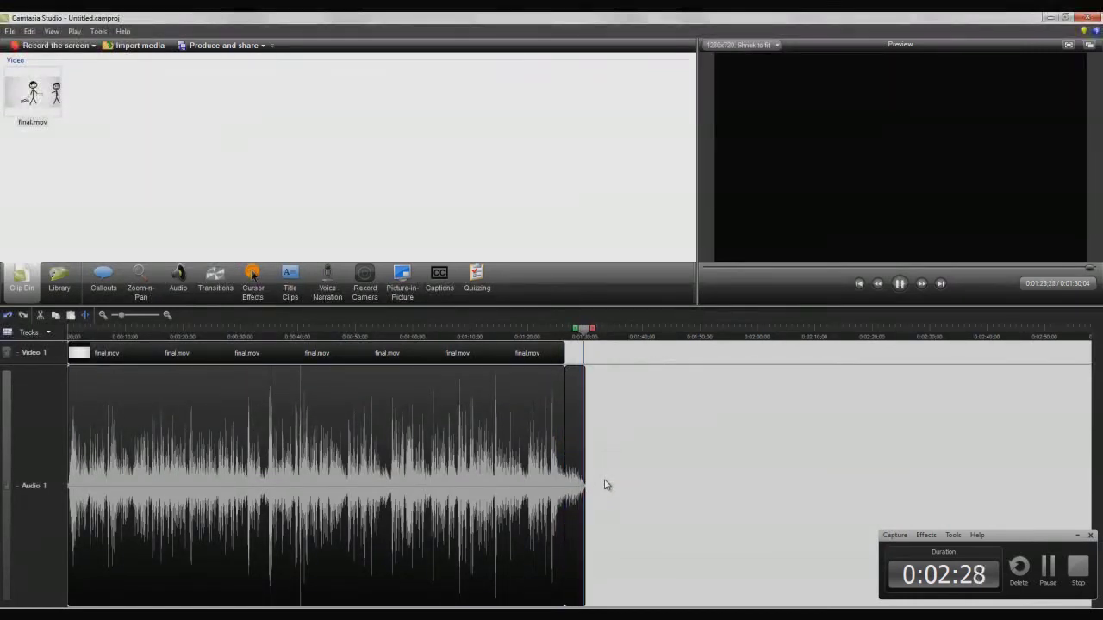
left_click_drag(585, 331, 565, 333)
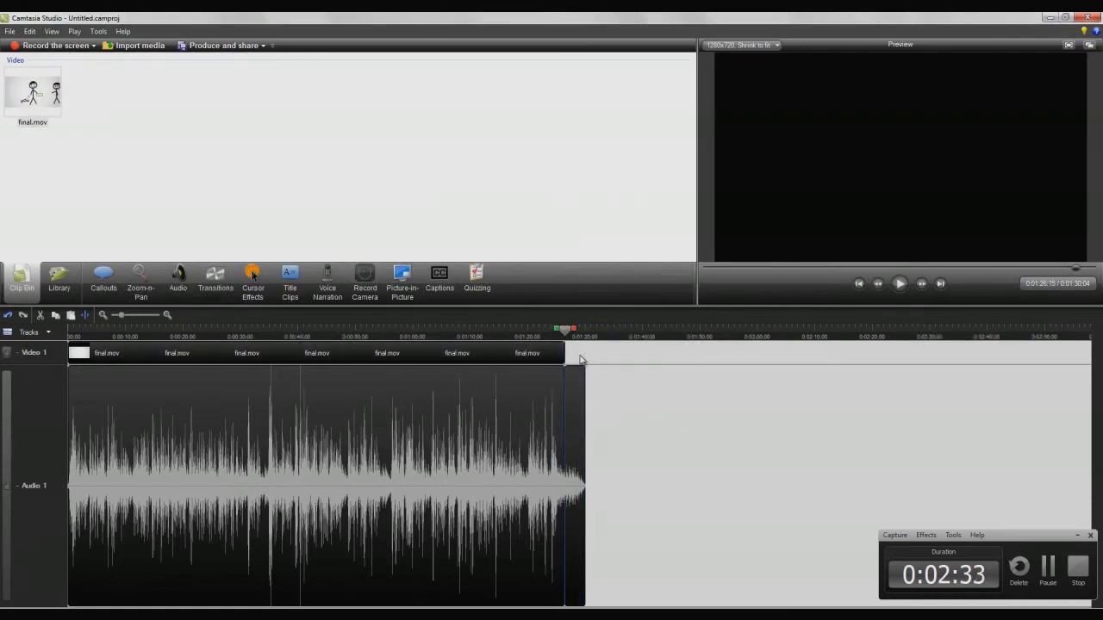
left_click_drag(566, 331, 560, 335)
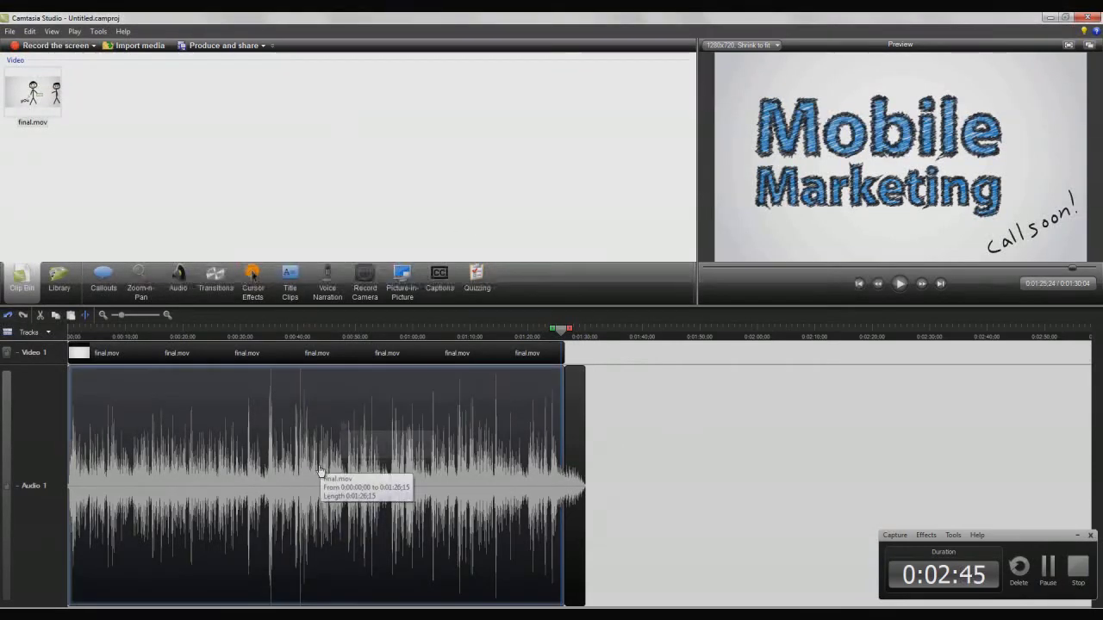
left_click(237, 613)
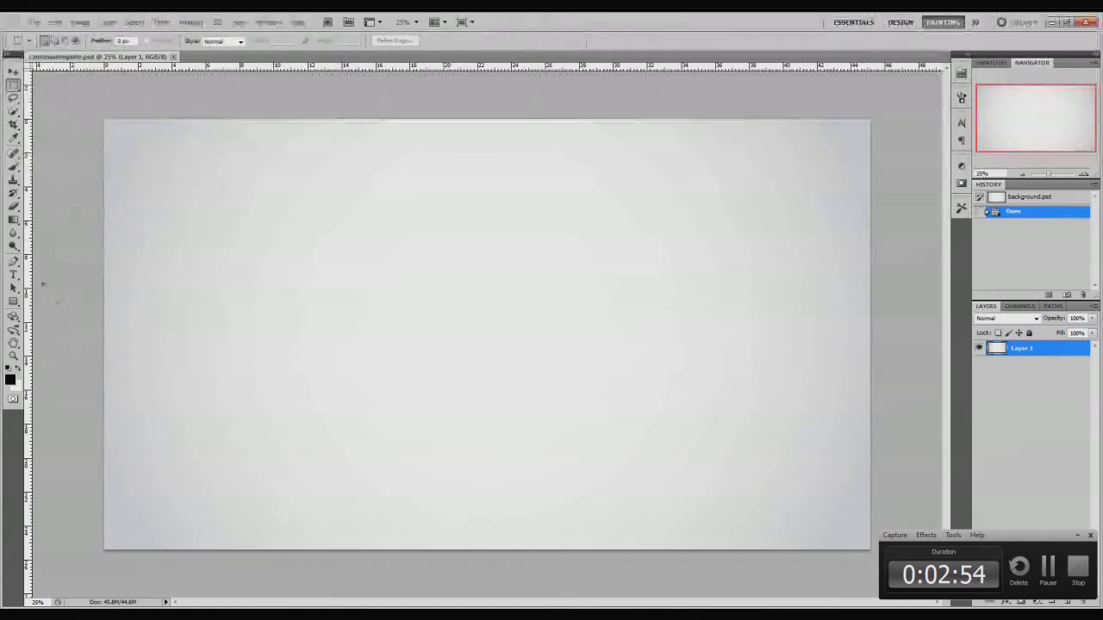
Step: Pick the Horizontal Type tool from Photoshop's toolbox
left_click(13, 276)
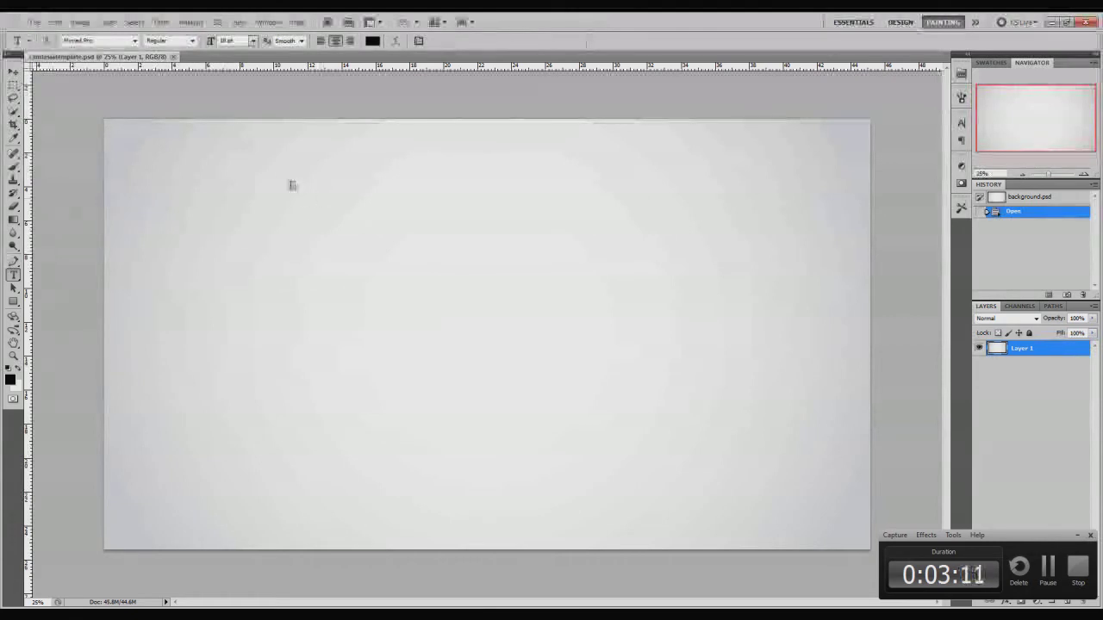
Step: Type the headline 'Awesome Video Promos' in Myriad Pro Bold near the template's upper left
left_click(272, 178)
left_click(193, 41)
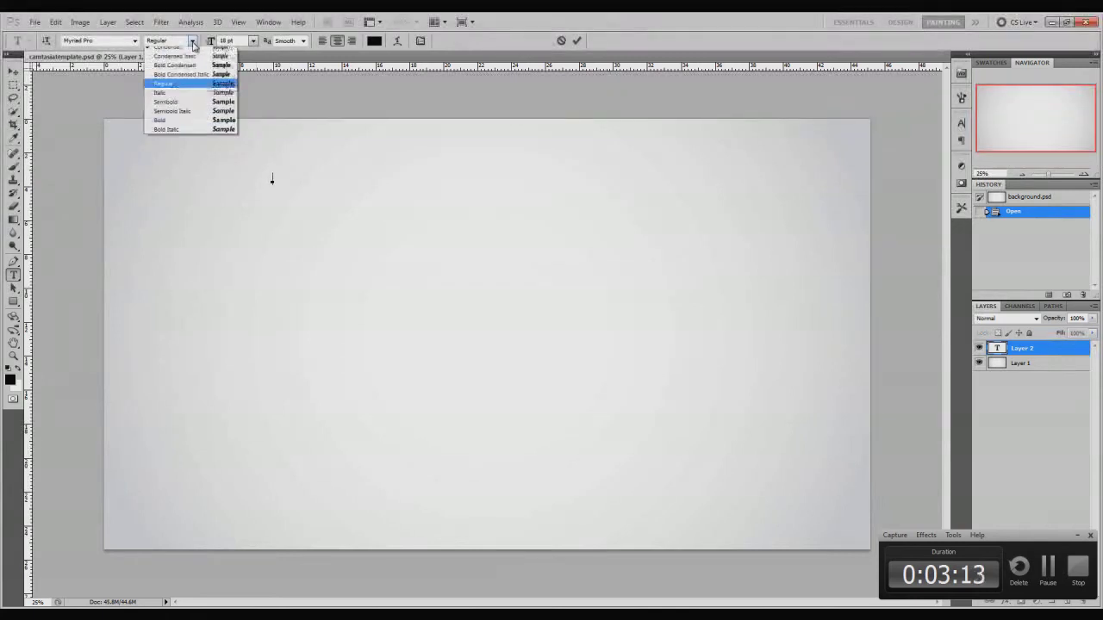
left_click(173, 120)
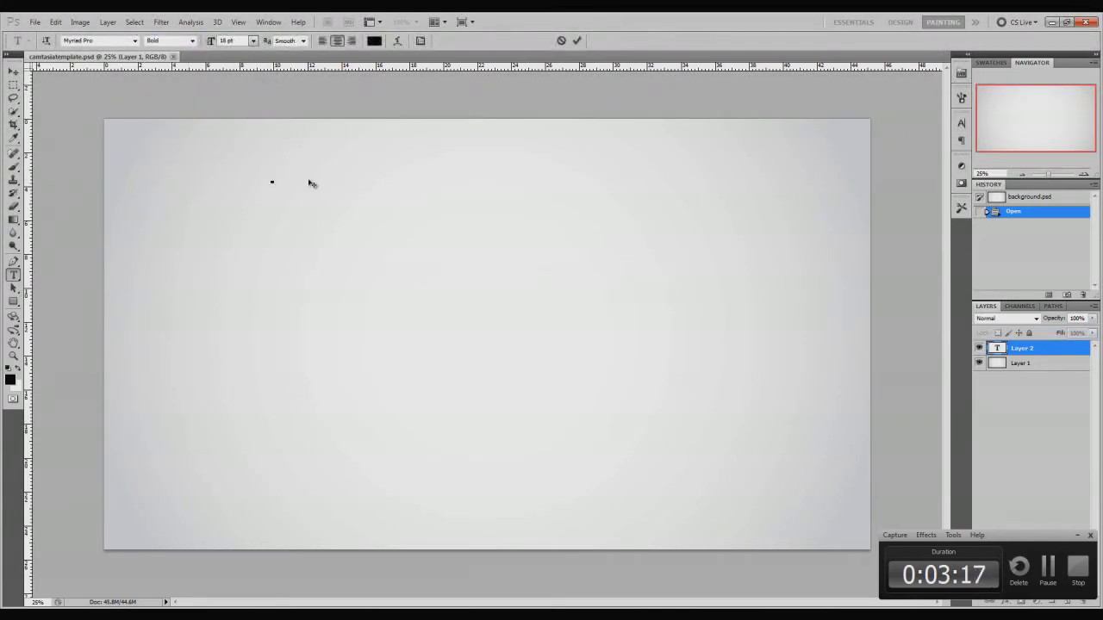
type("Awesomevideo")
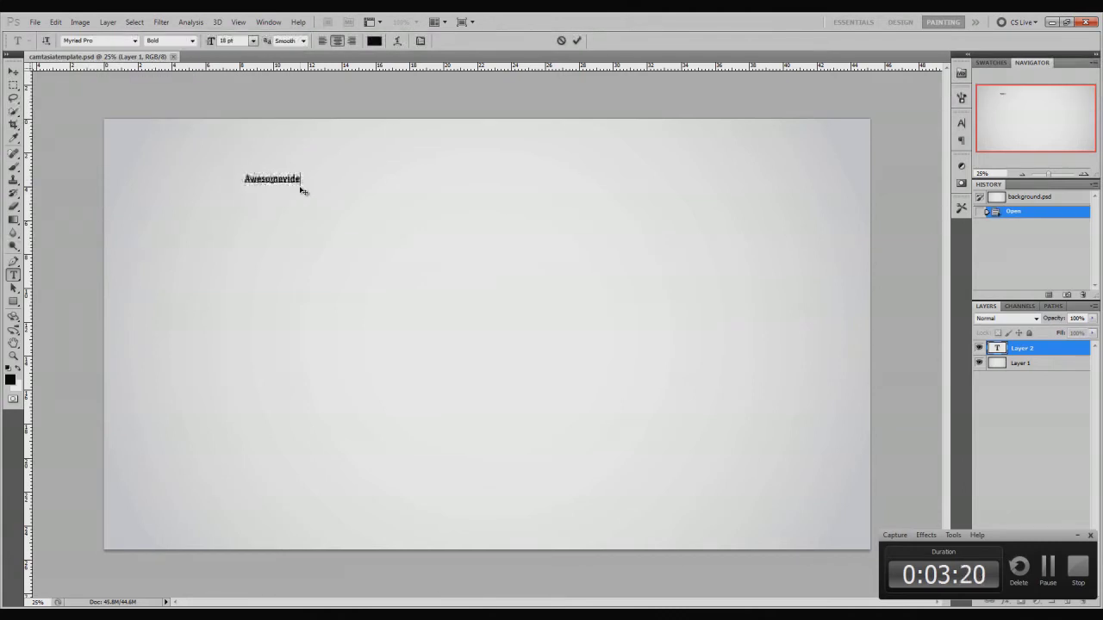
key("BackSpace")
key("BackSpace")
key("BackSpace")
key("BackSpace")
key("BackSpace")
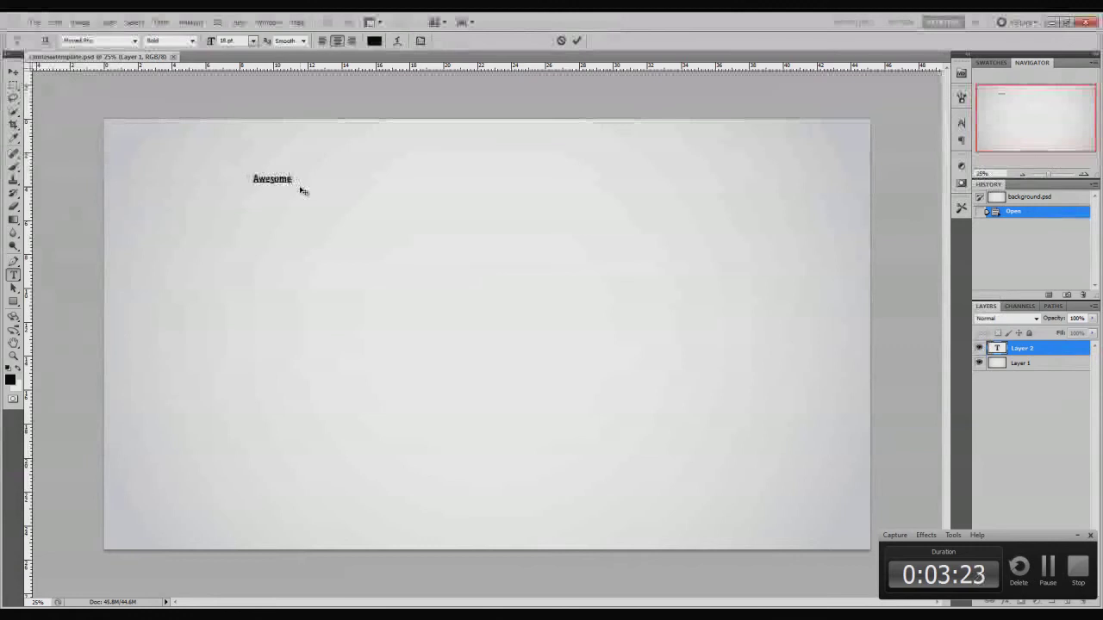
type("e Video Promos")
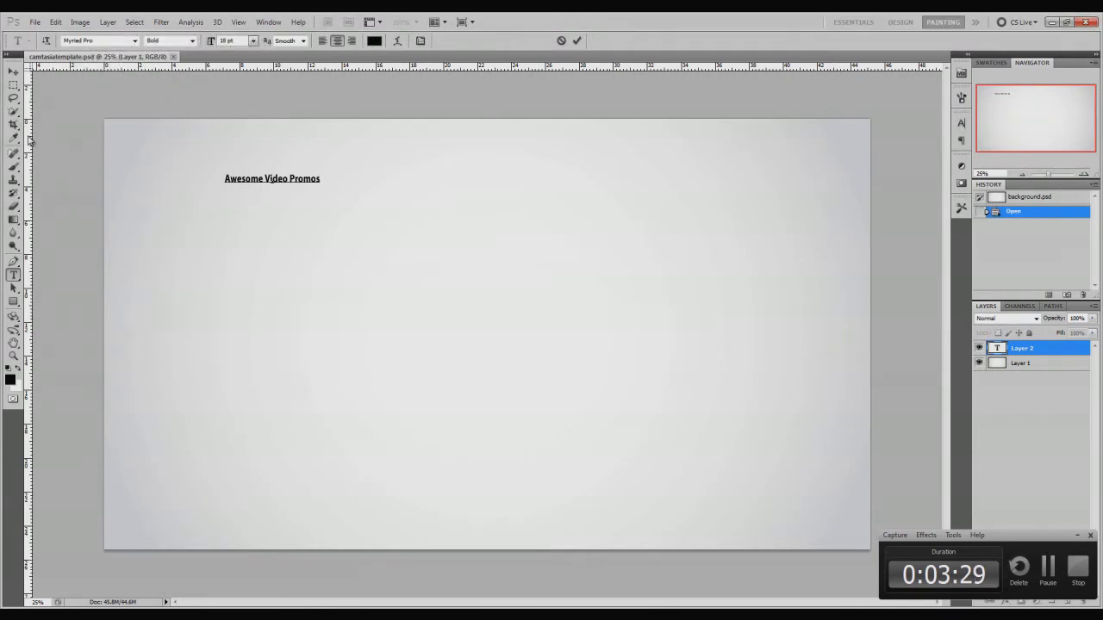
key("ctrl")
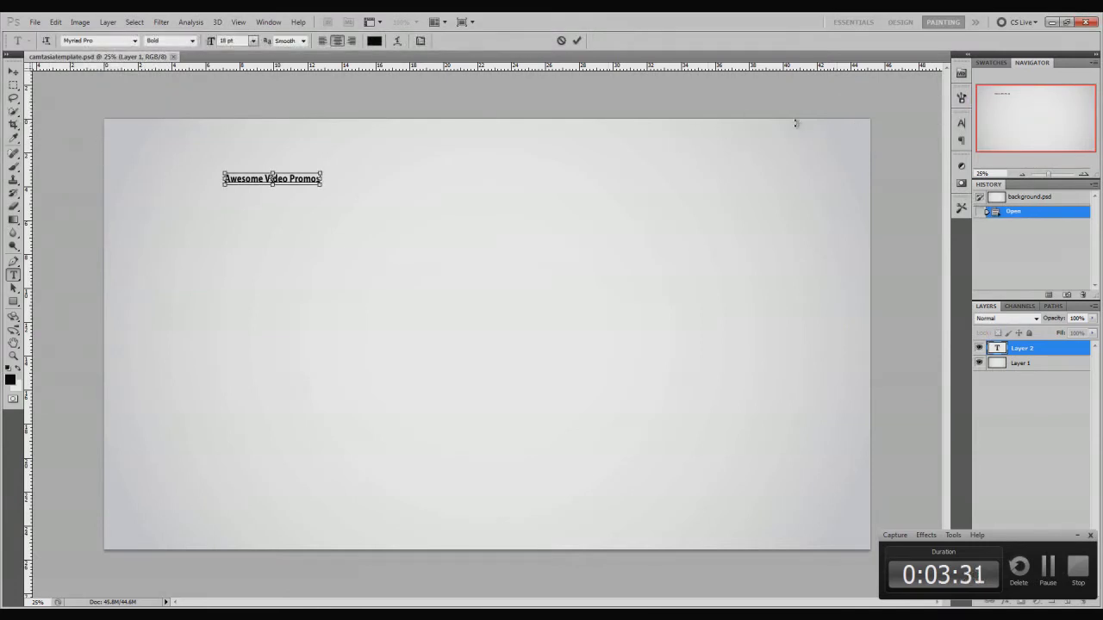
left_click(261, 23)
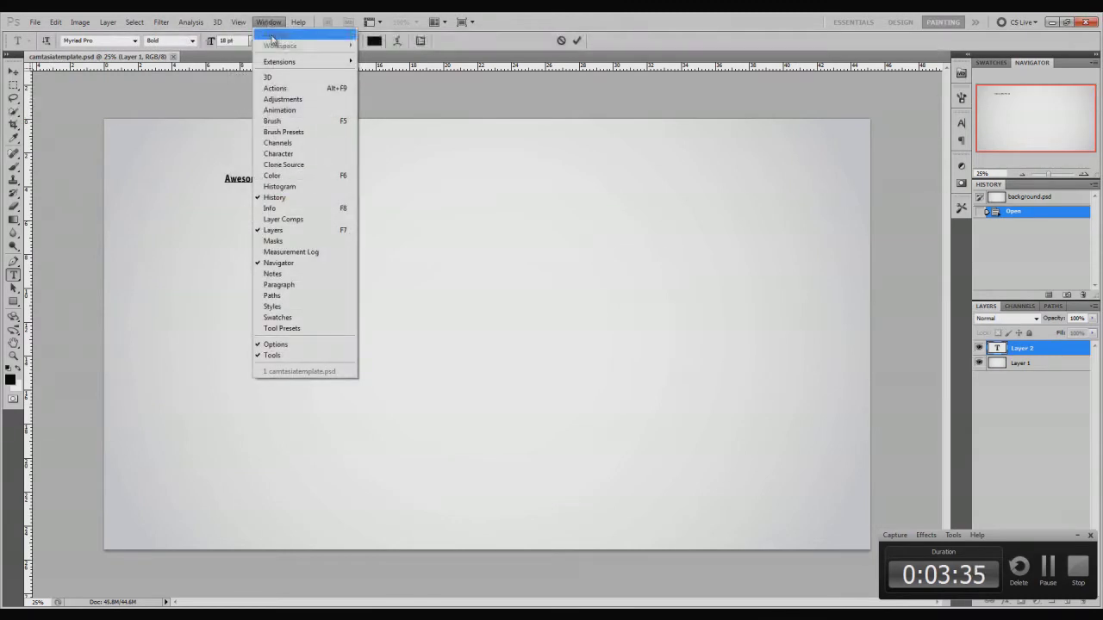
Step: Show the Info panel and drag a vertical guide onto the template near X 45.20
left_click(343, 210)
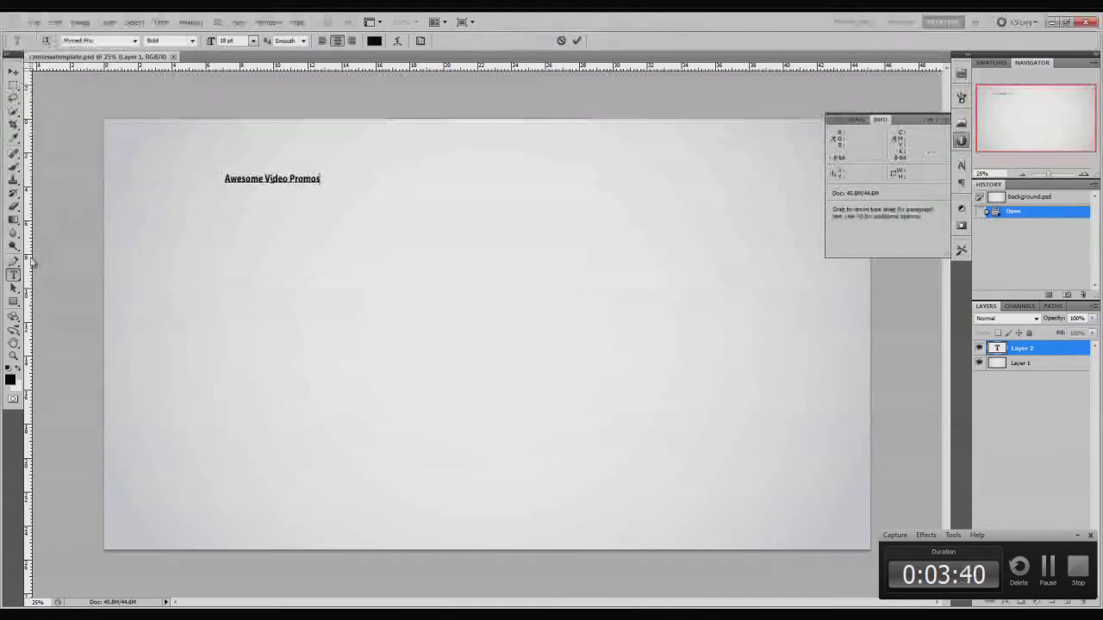
left_click_drag(28, 258, 871, 266)
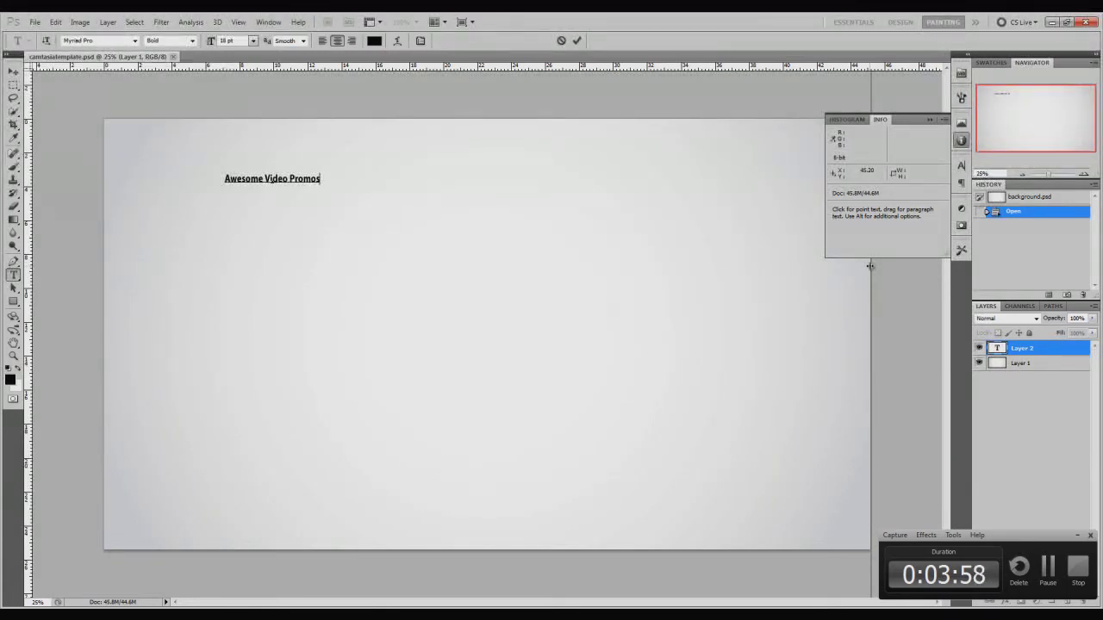
Step: Center the vertical guide on the canvas and move the headline onto it
left_click_drag(870, 266, 488, 267)
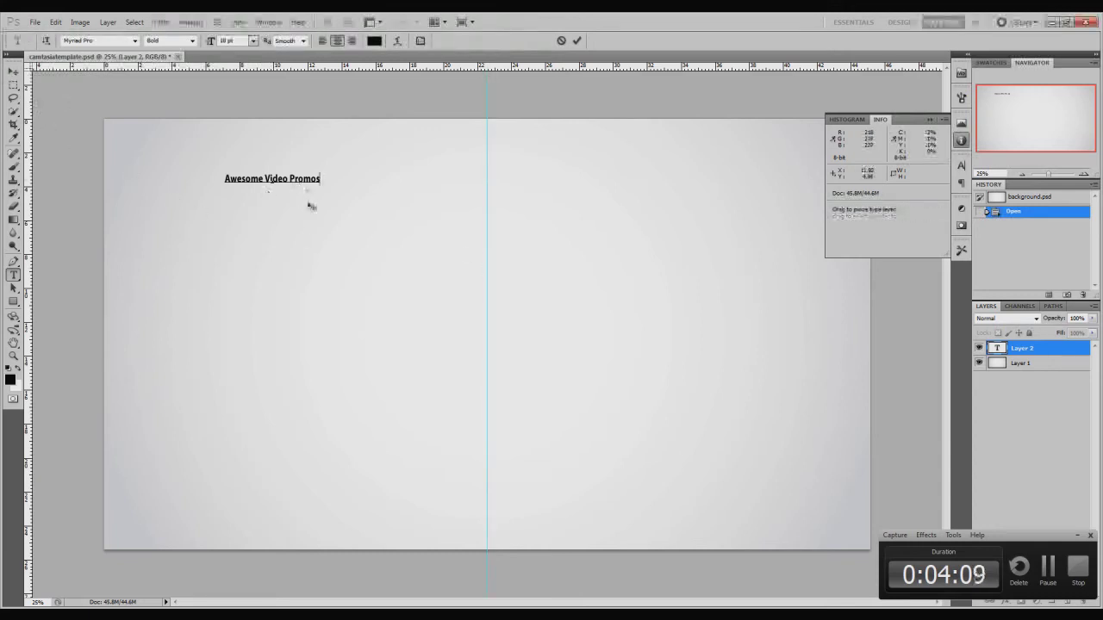
left_click_drag(299, 218, 516, 227)
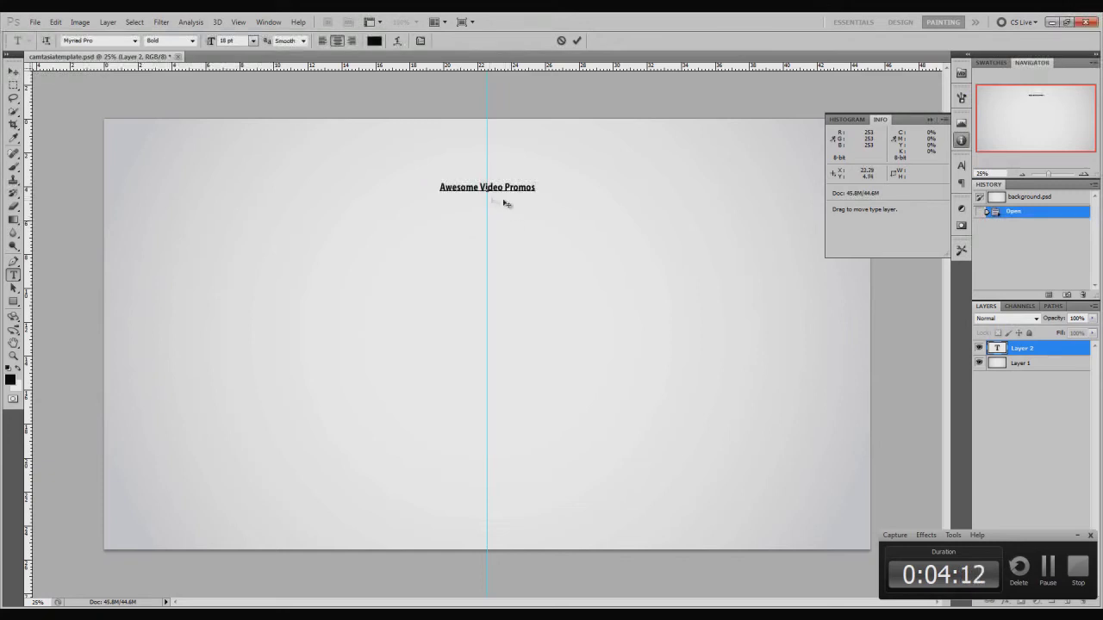
key("ctrl")
Step: Enlarge the headline to 80 pt, recentre it on the guide, and commit the text
left_click_drag(538, 197, 753, 291)
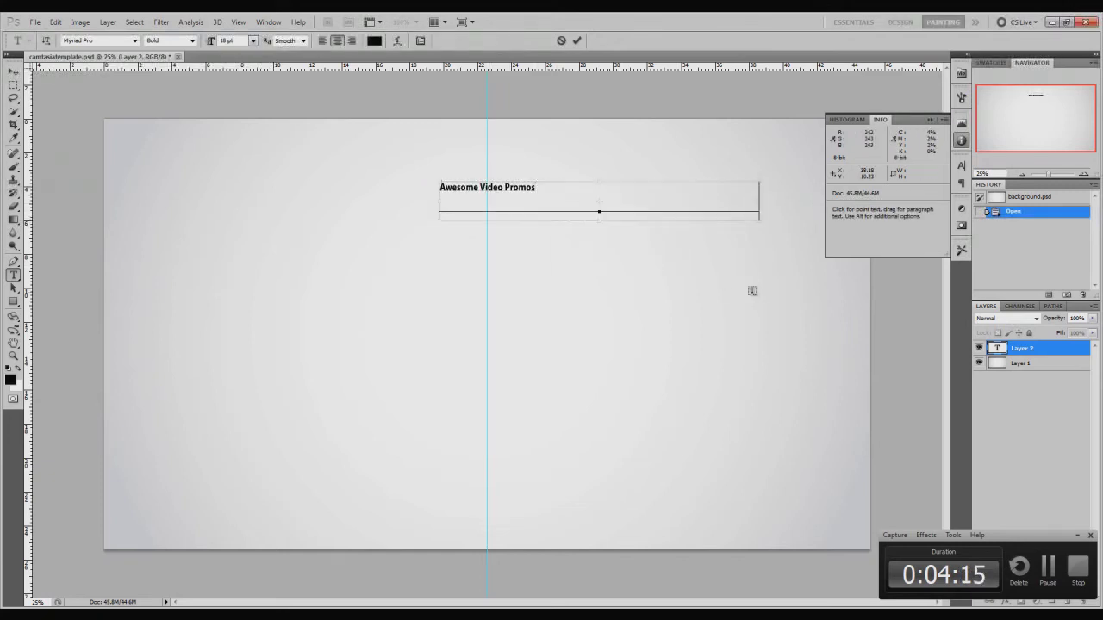
left_click_drag(758, 220, 832, 261)
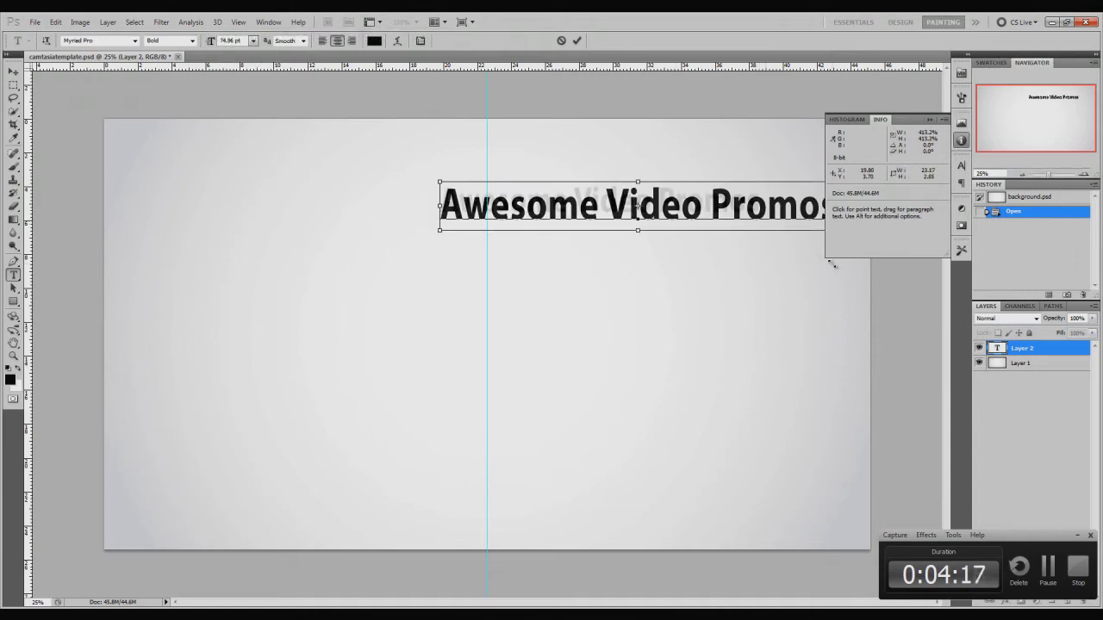
left_click_drag(753, 284, 605, 268)
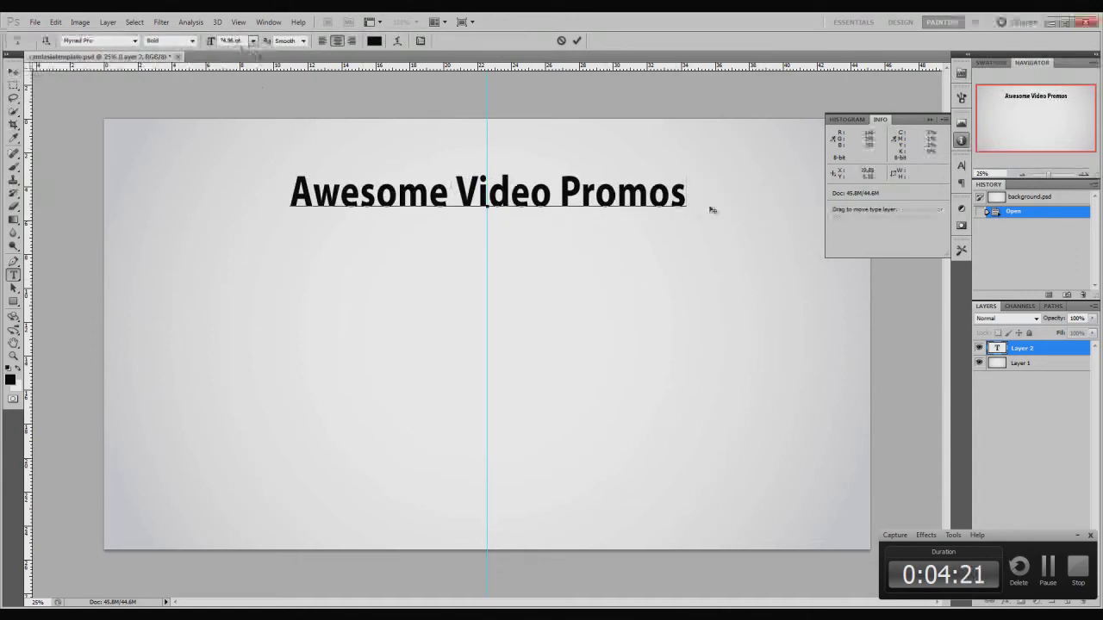
left_click(231, 41)
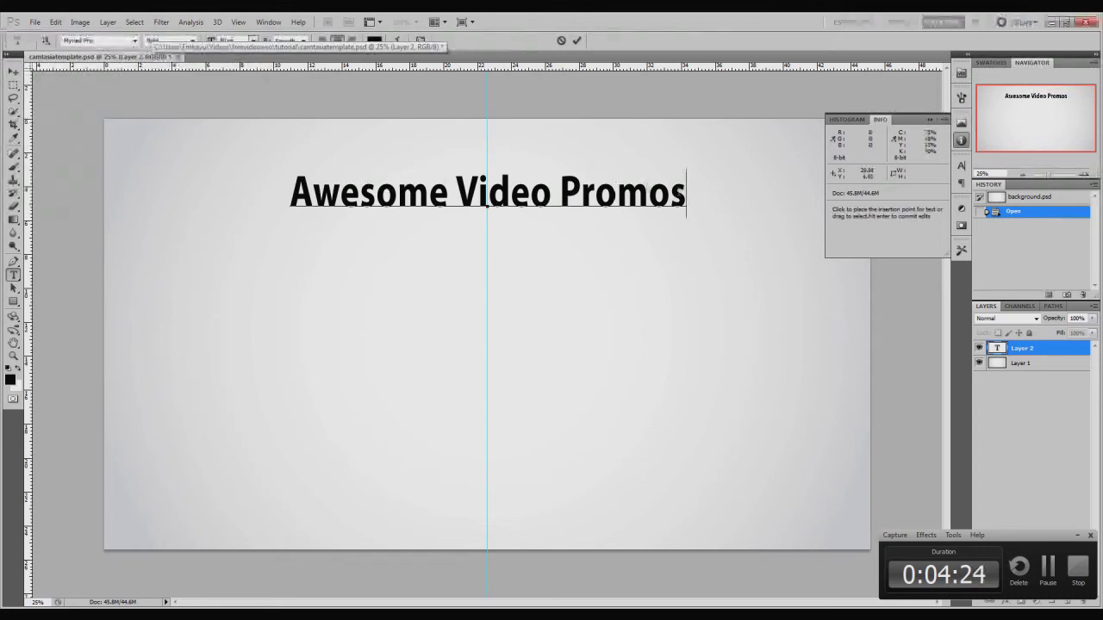
left_click_drag(686, 194, 259, 180)
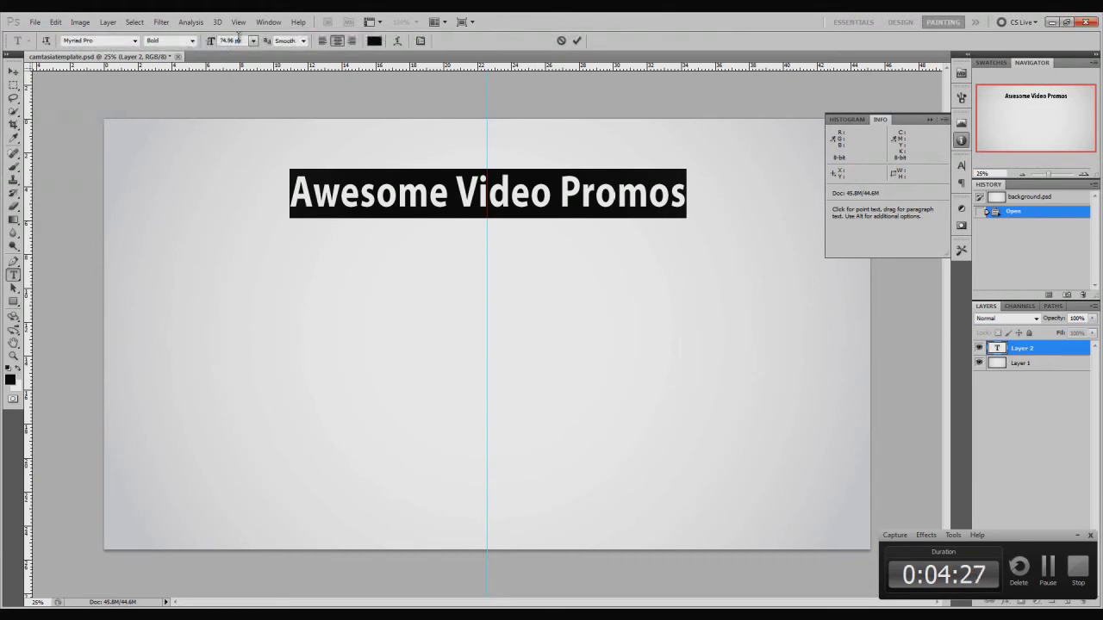
type("80")
key("Return")
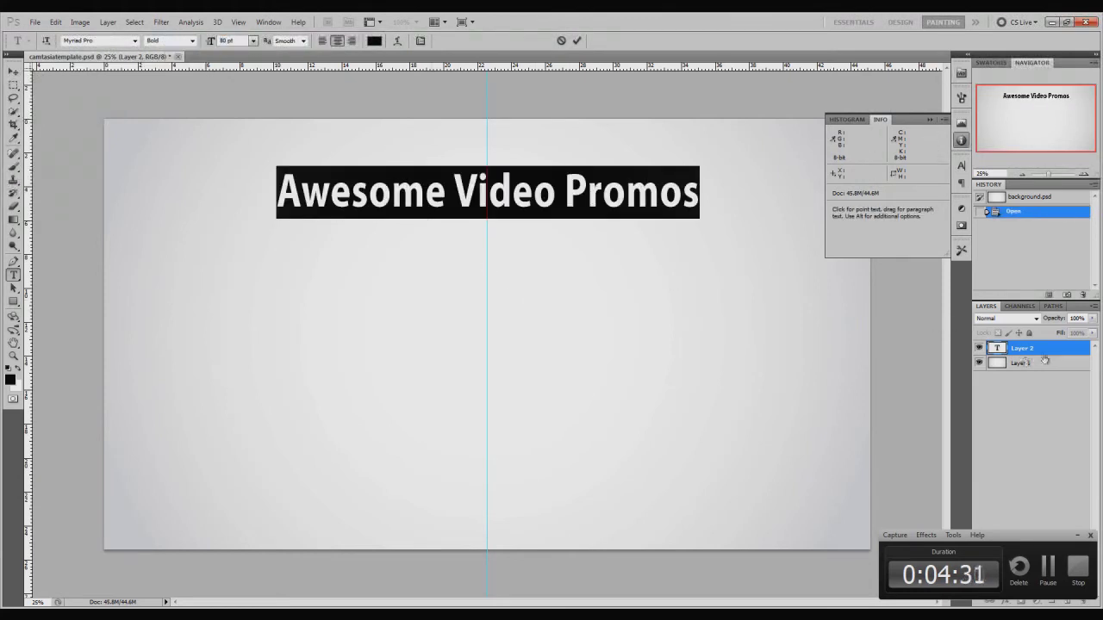
left_click(1046, 353)
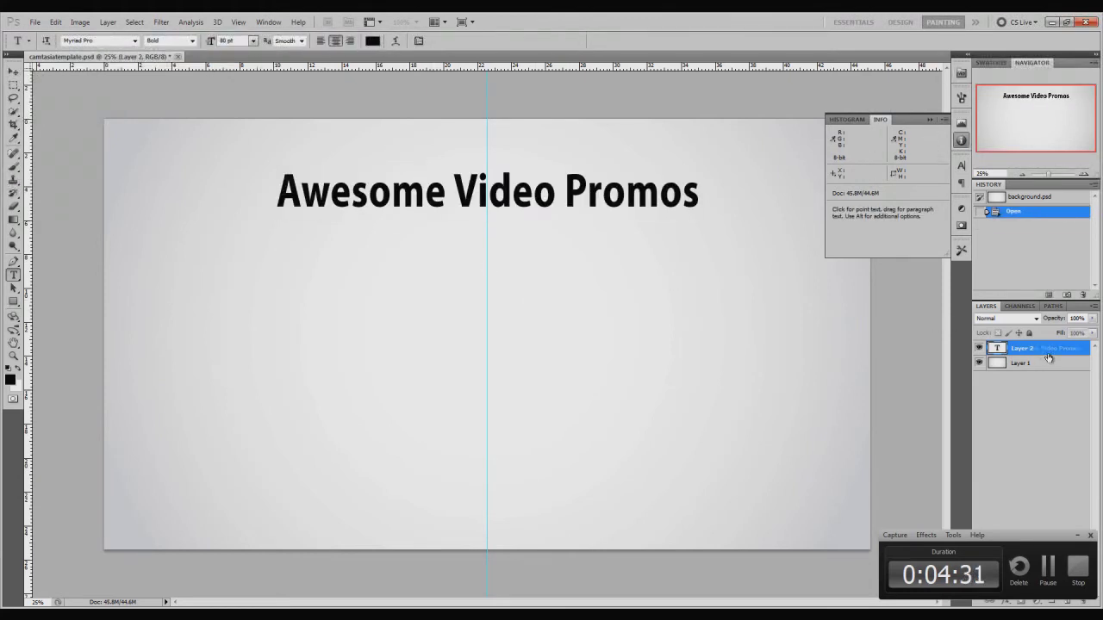
Step: Type the contact e-mail address, scale it to about 62 pt, and place it below the headline
left_click(342, 283)
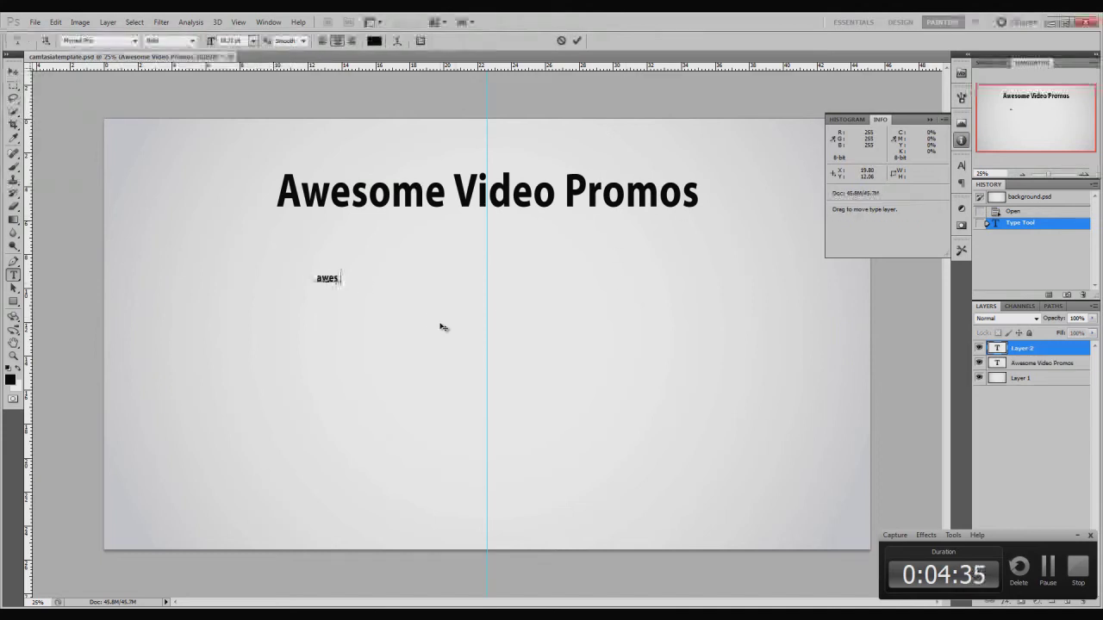
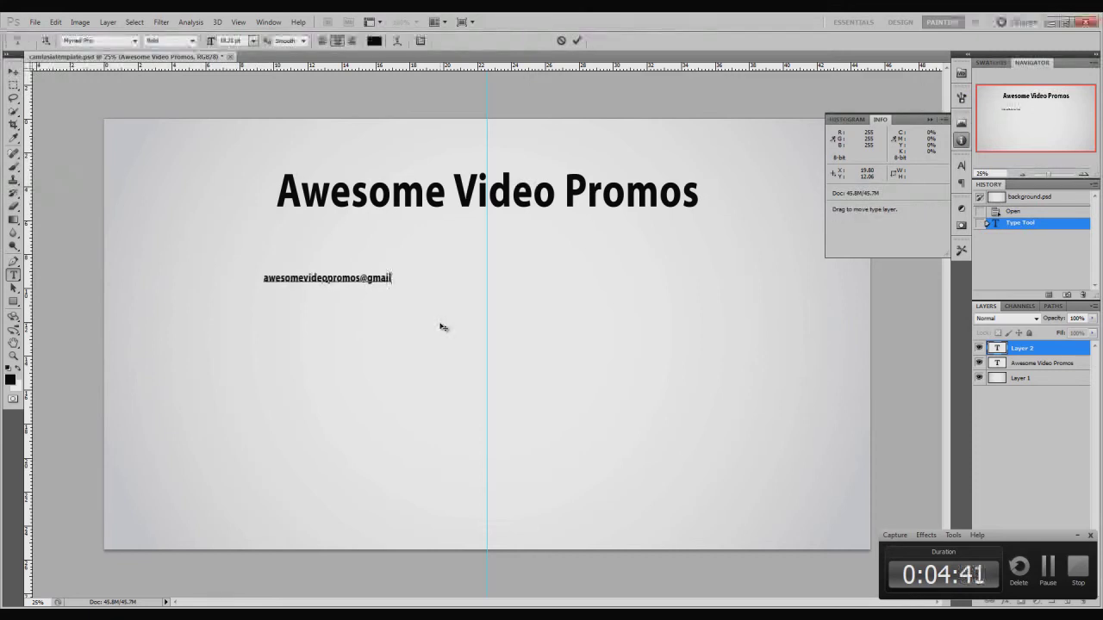
key("ctrl")
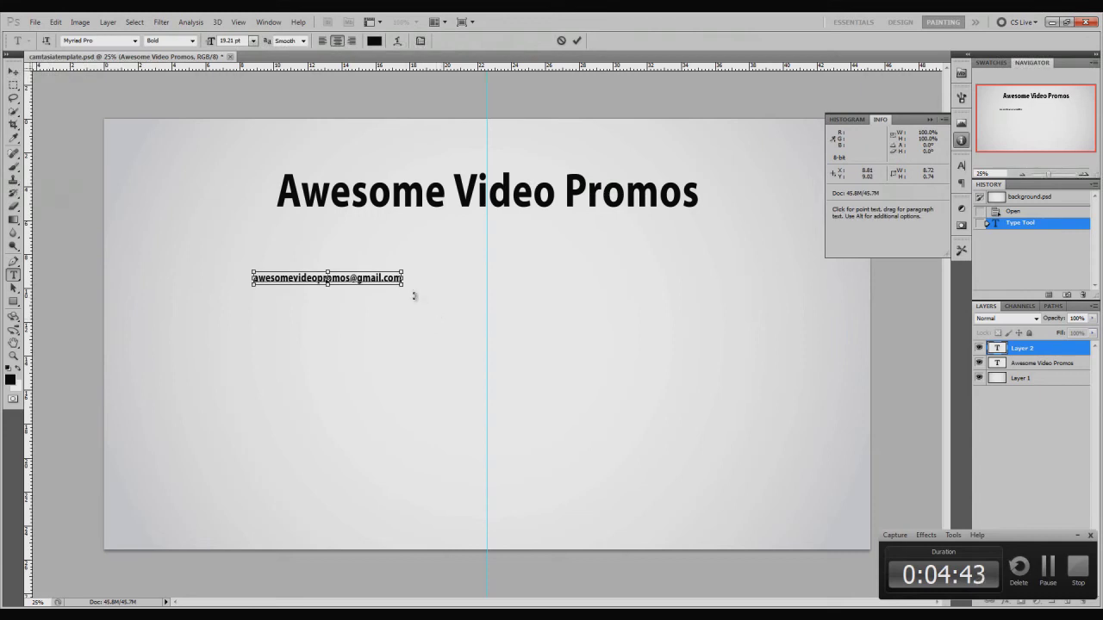
left_click_drag(403, 290, 728, 365)
left_click_drag(620, 343, 620, 314)
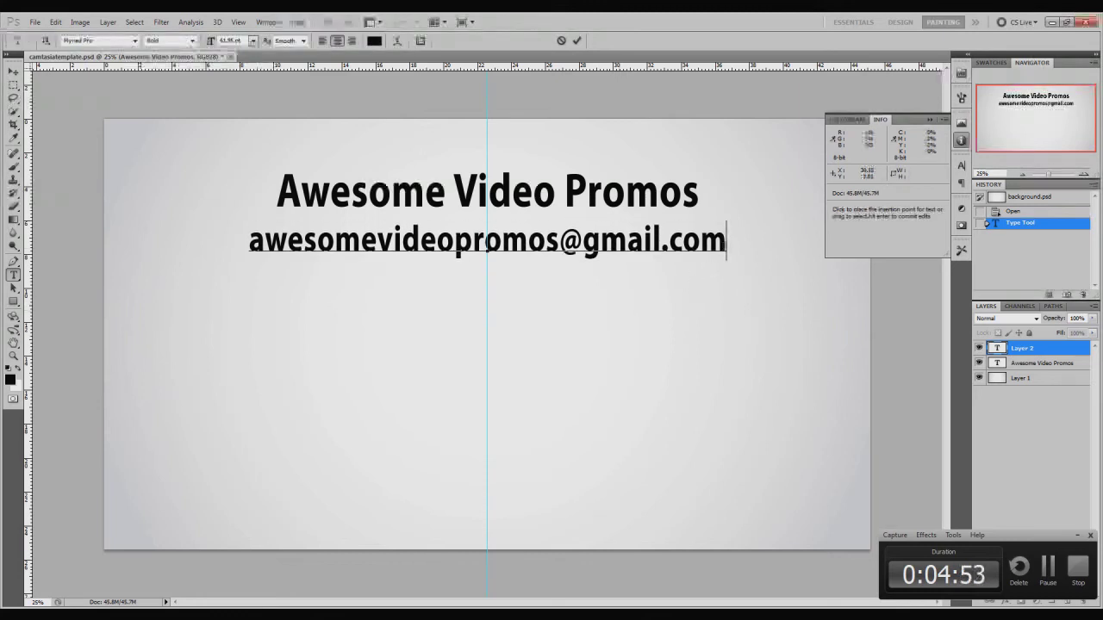
Step: Set the e-mail line's horizontal scale to 100%, then select the headline's vertical scale for editing
left_click_drag(726, 242, 191, 222)
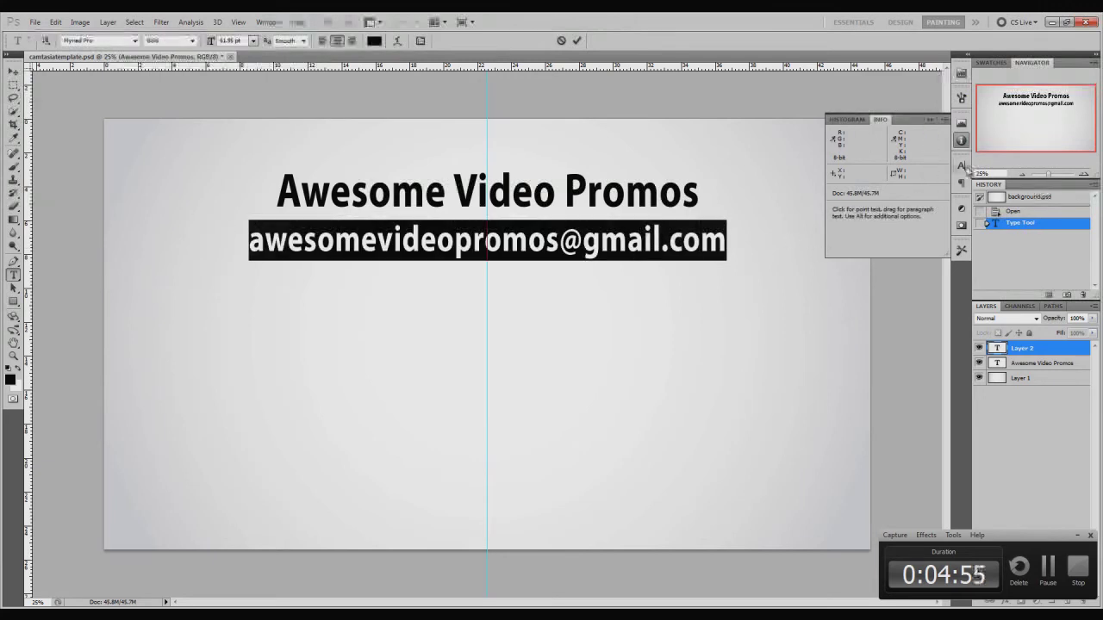
left_click(963, 166)
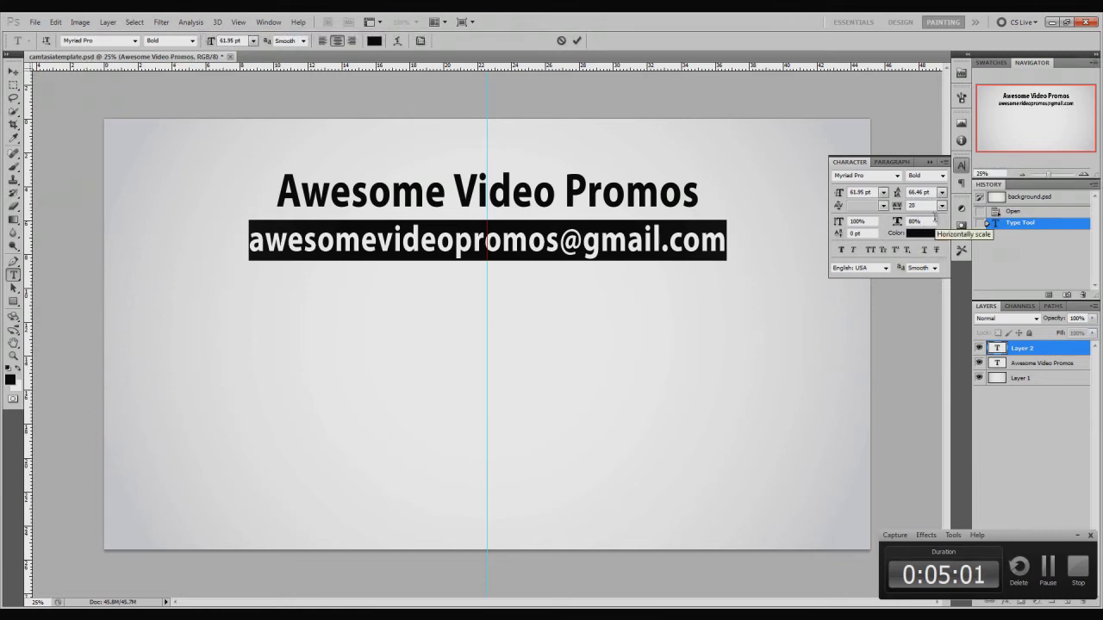
left_click(934, 219)
type("100")
key("Return")
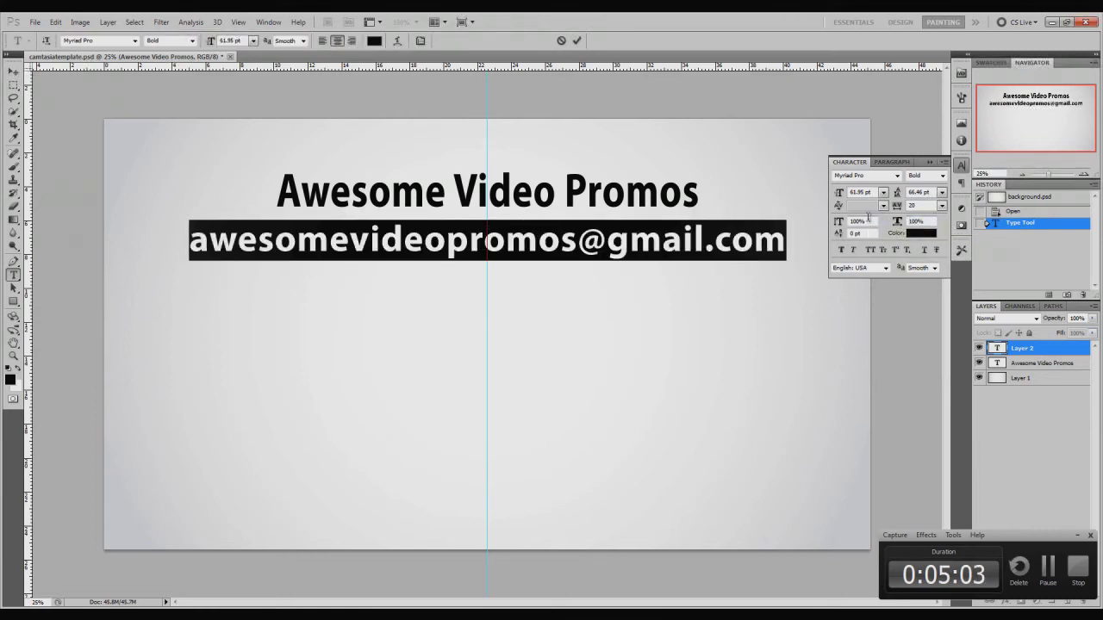
left_click(1055, 362)
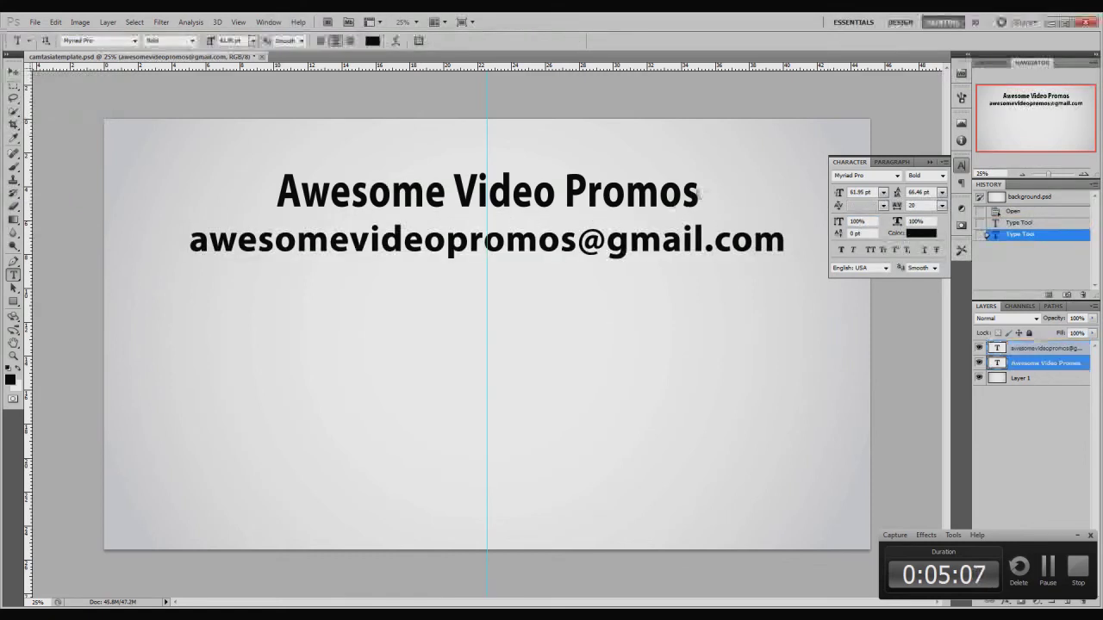
left_click_drag(701, 191, 727, 184)
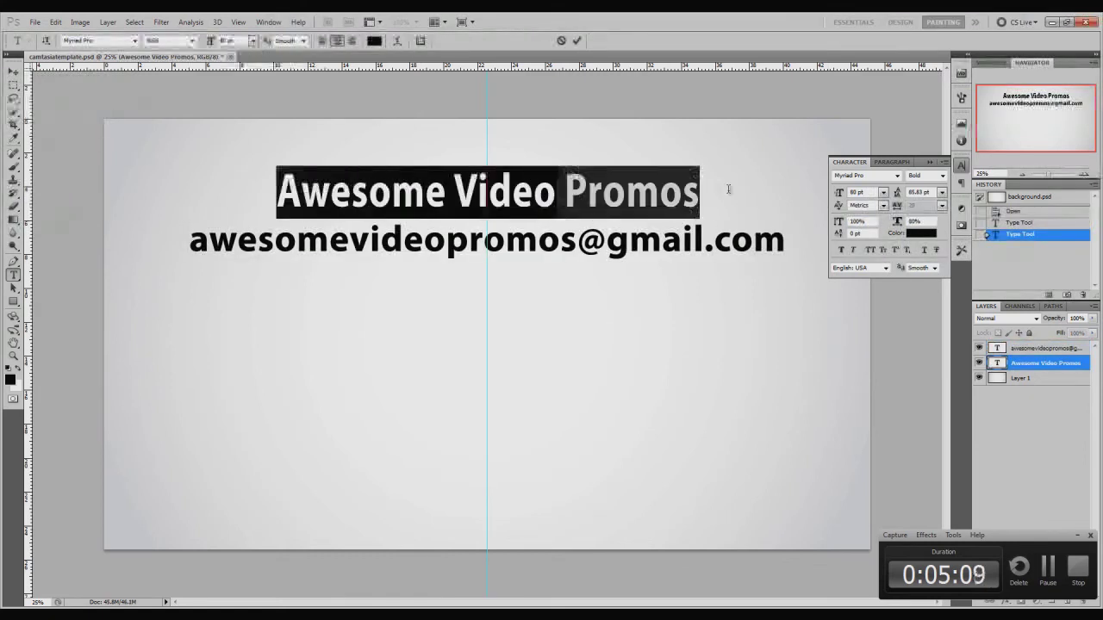
left_click(923, 223)
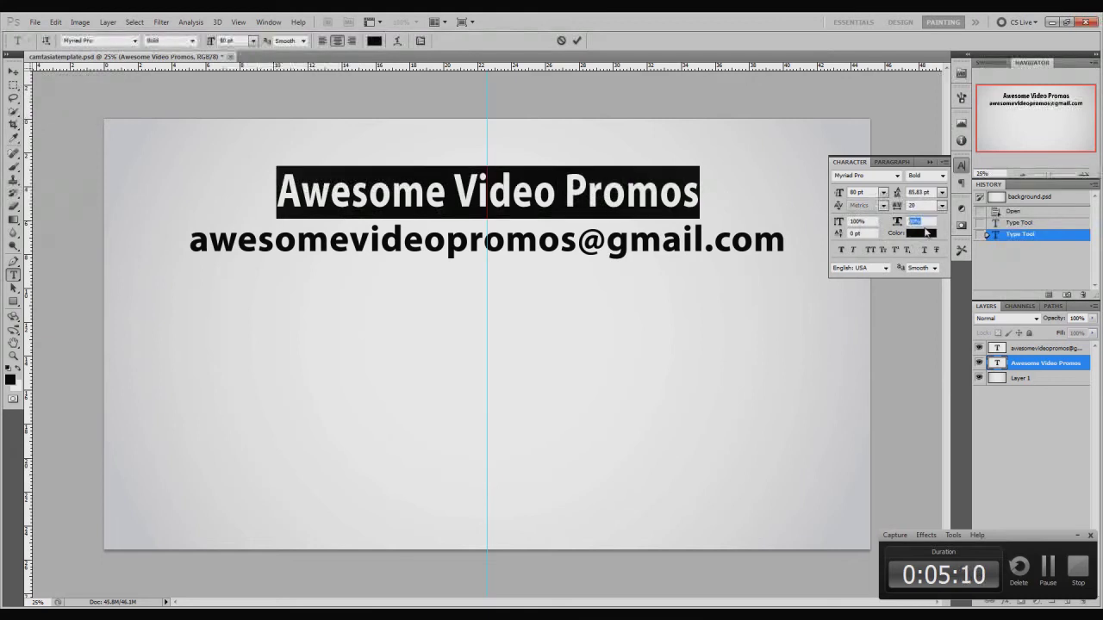